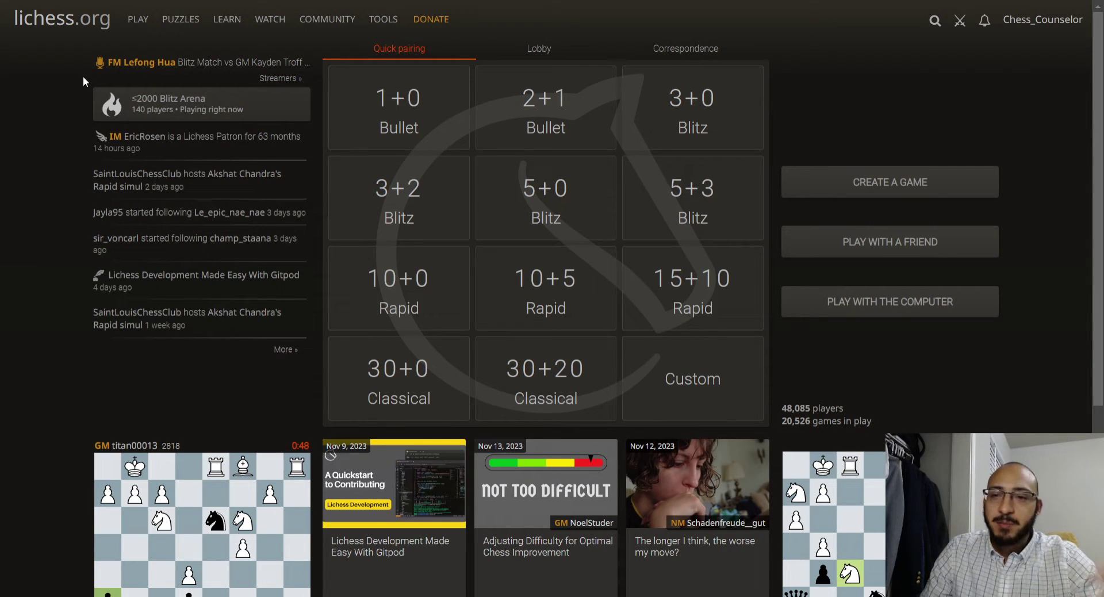
- Open the list of teams the account belongs to
mouse_move(247, 246)
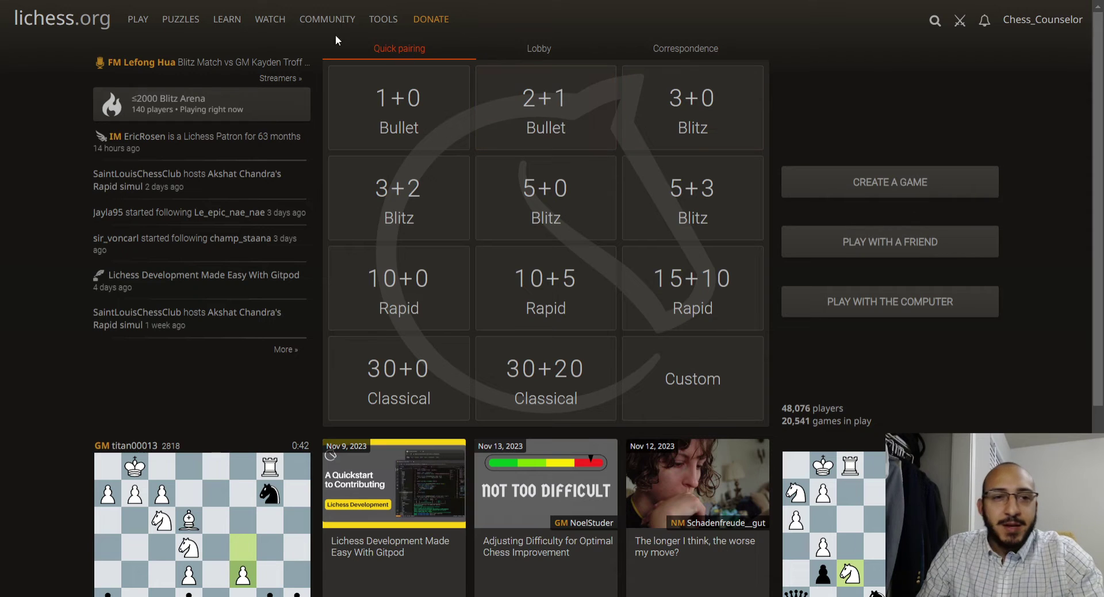
mouse_move(333, 28)
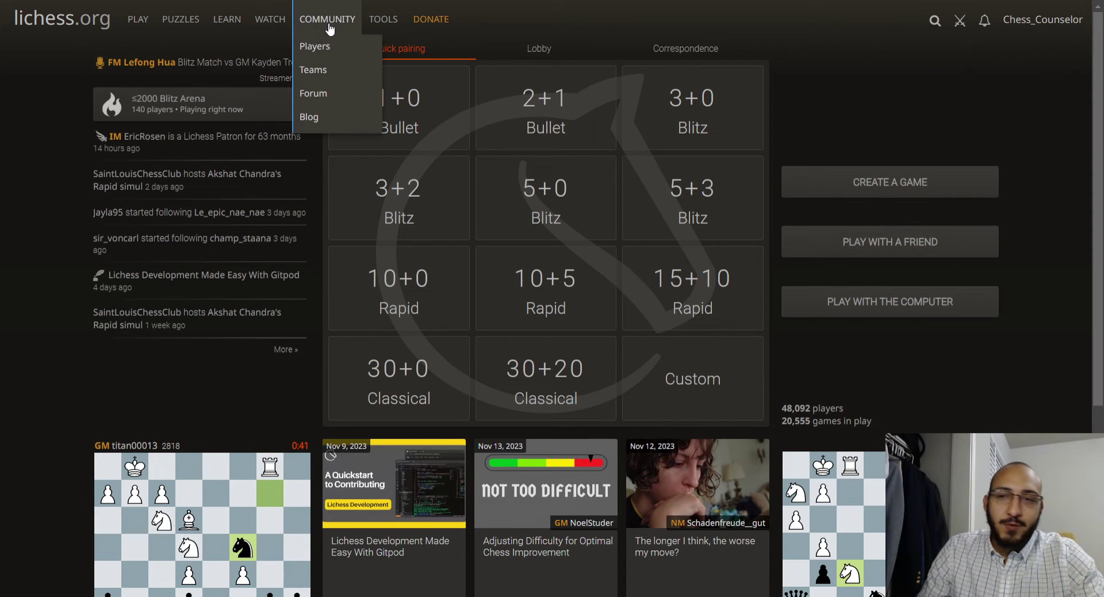
click(314, 70)
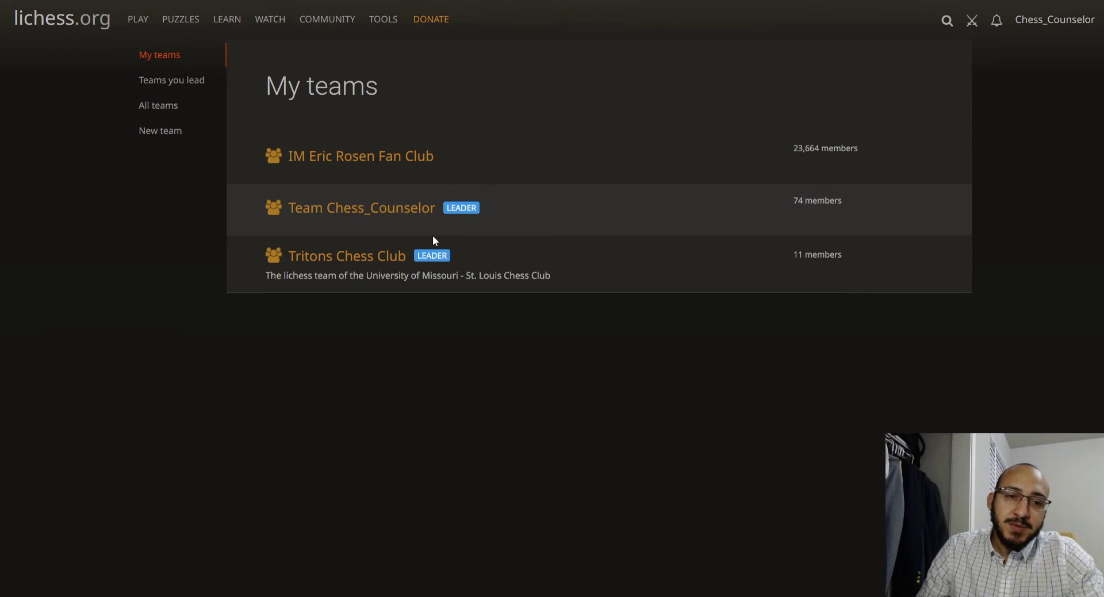
mouse_move(301, 163)
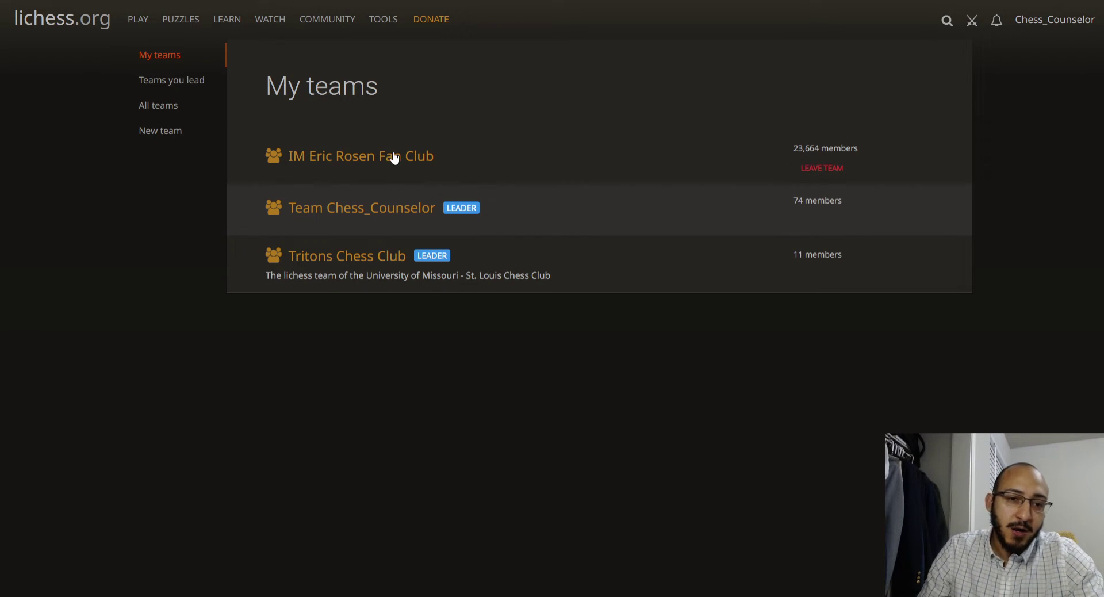
mouse_move(316, 219)
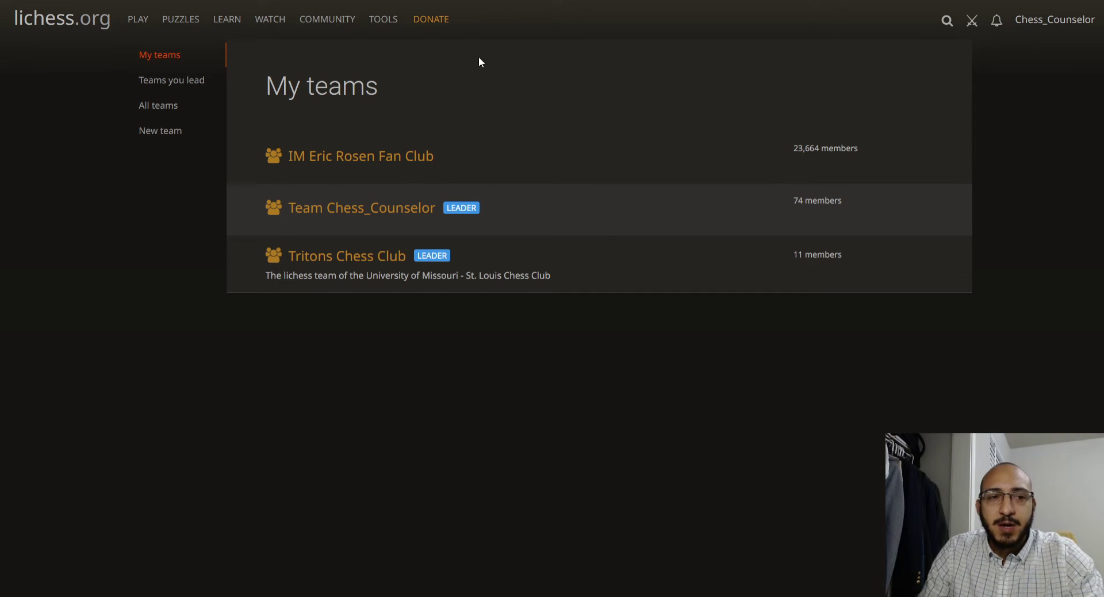
- Open the form for creating a new team and examine its fields down to the chess CAPTCHA
click(166, 136)
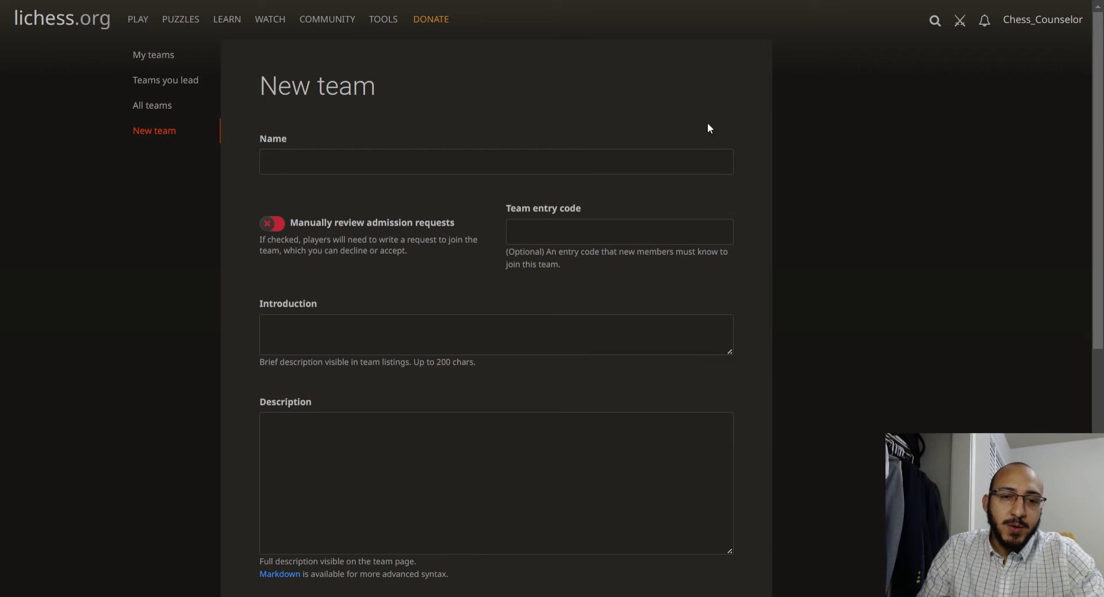
scroll(579, 140, down, 8)
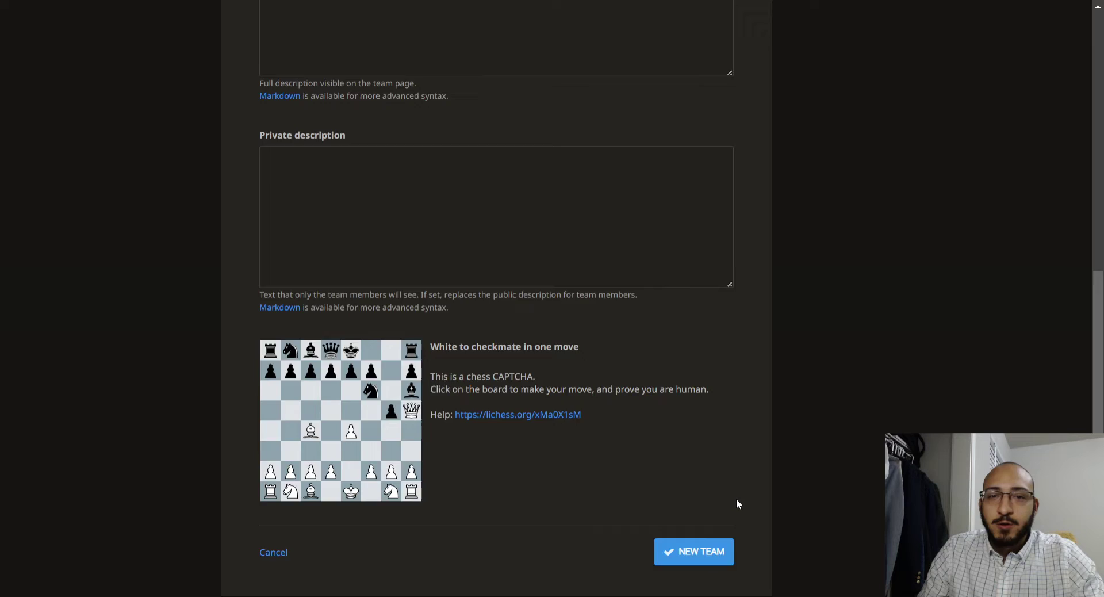
scroll(737, 498, up, 7)
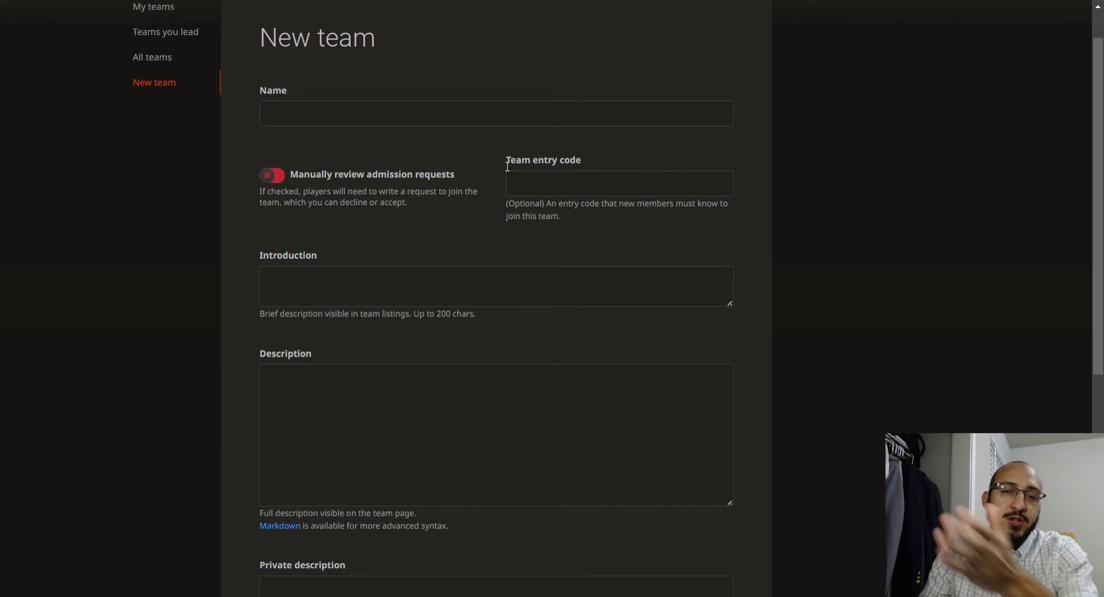
scroll(152, 242, up, 1)
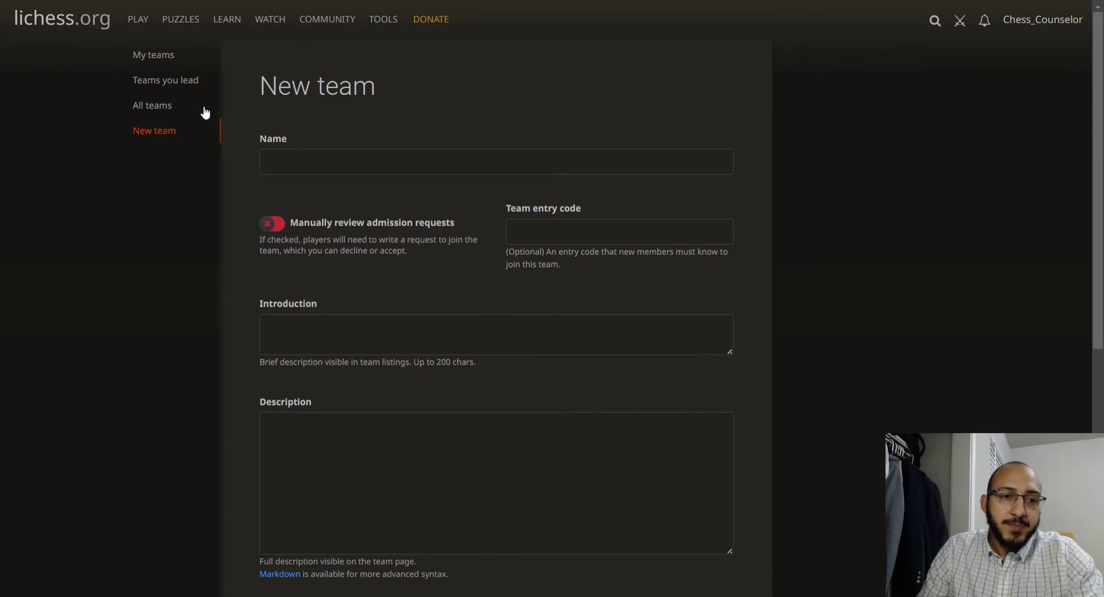
- View the list of all teams, return to the account's own teams, and open the Team Chess_Counselor page
click(154, 105)
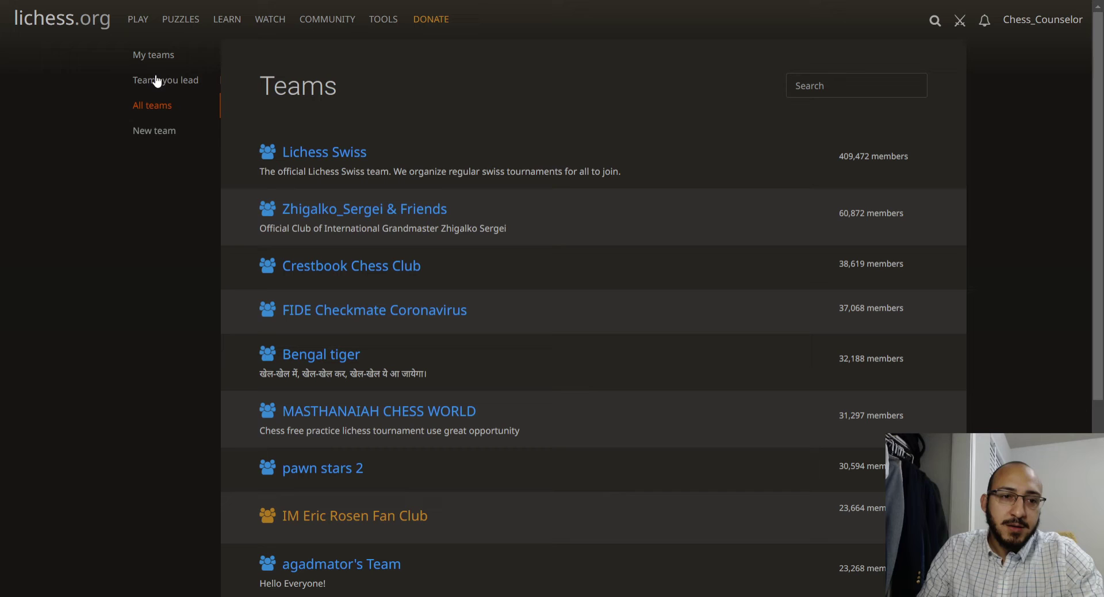
click(170, 61)
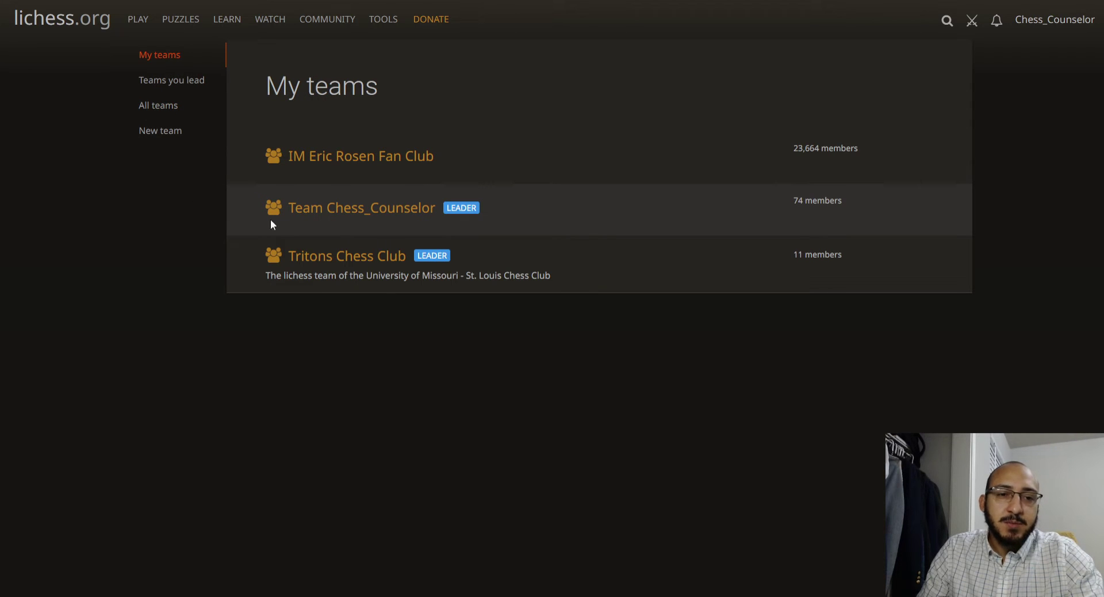
click(389, 211)
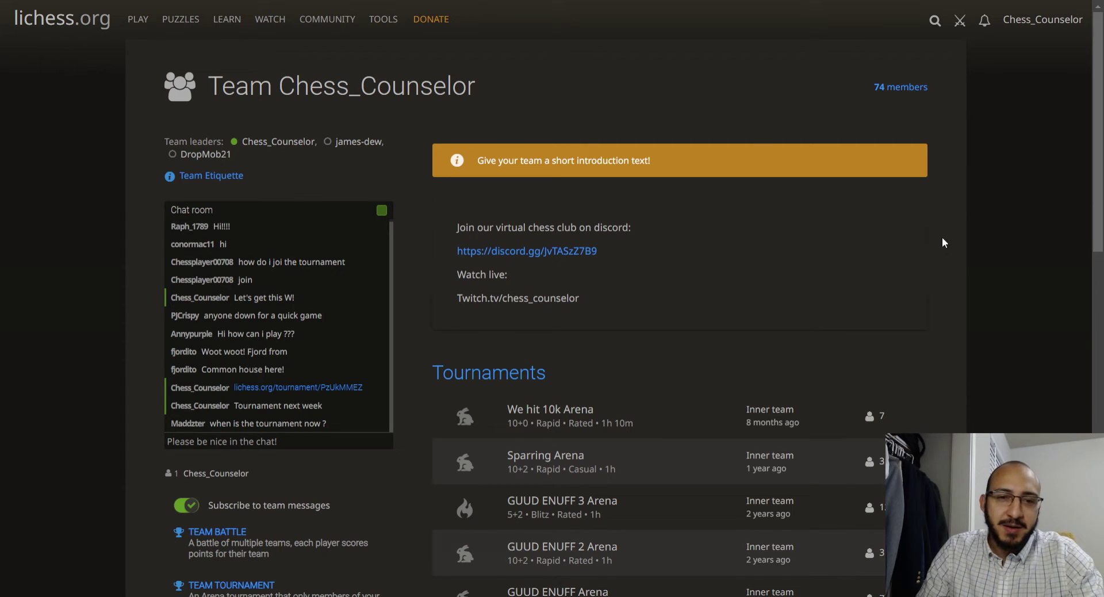
- Review the team page's tournaments and leader options, and open the creation form for a members-only Arena team tournament
scroll(942, 239, down, 1)
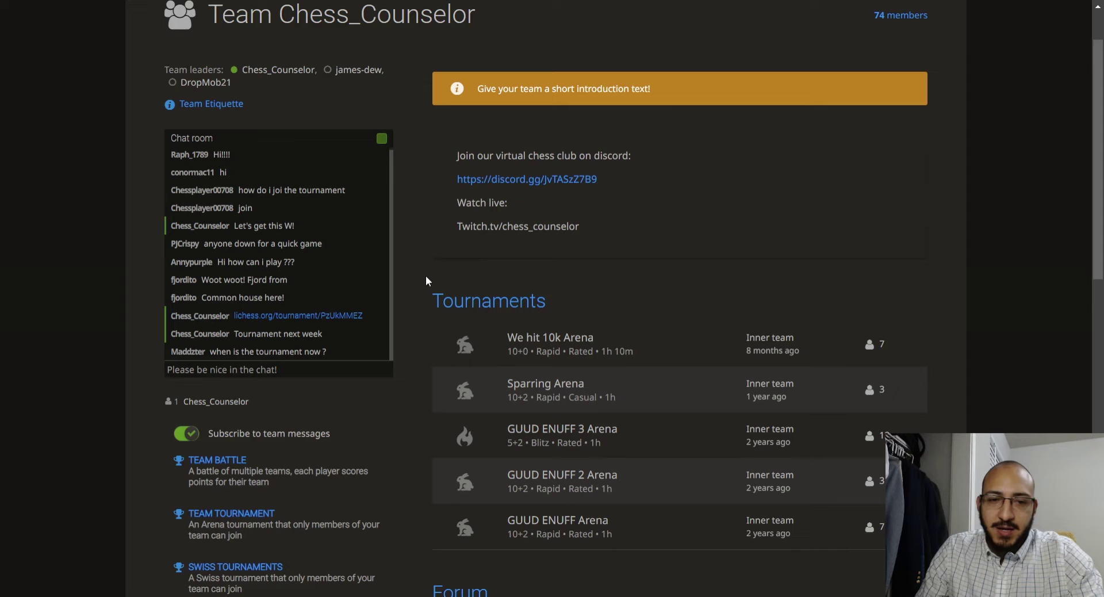
scroll(422, 274, down, 3)
scroll(419, 274, down, 1)
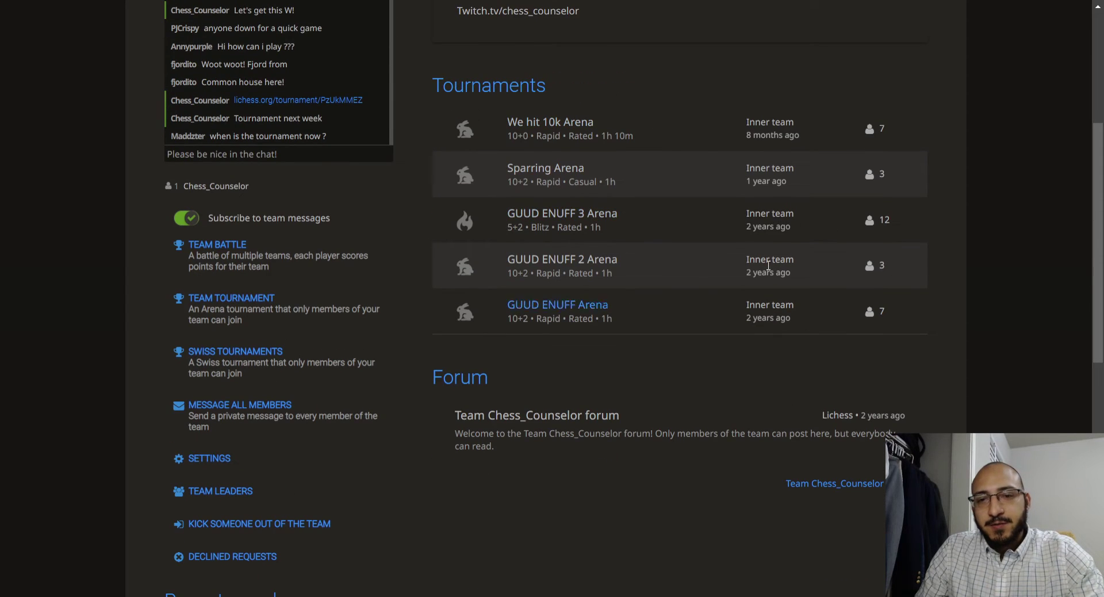
scroll(887, 251, up, 1)
scroll(887, 251, up, 1)
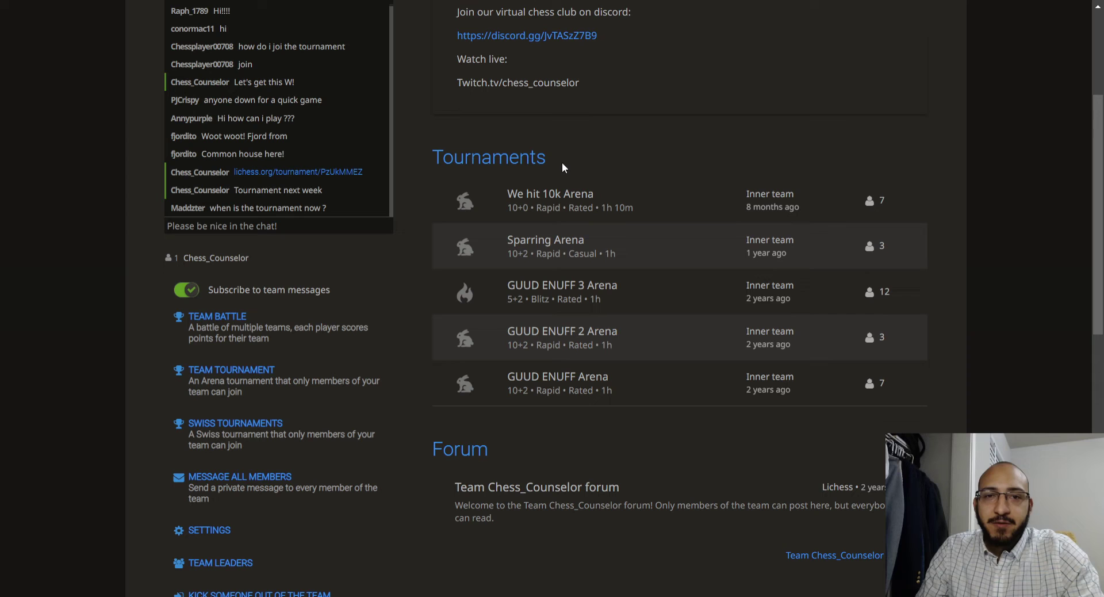
scroll(437, 182, down, 3)
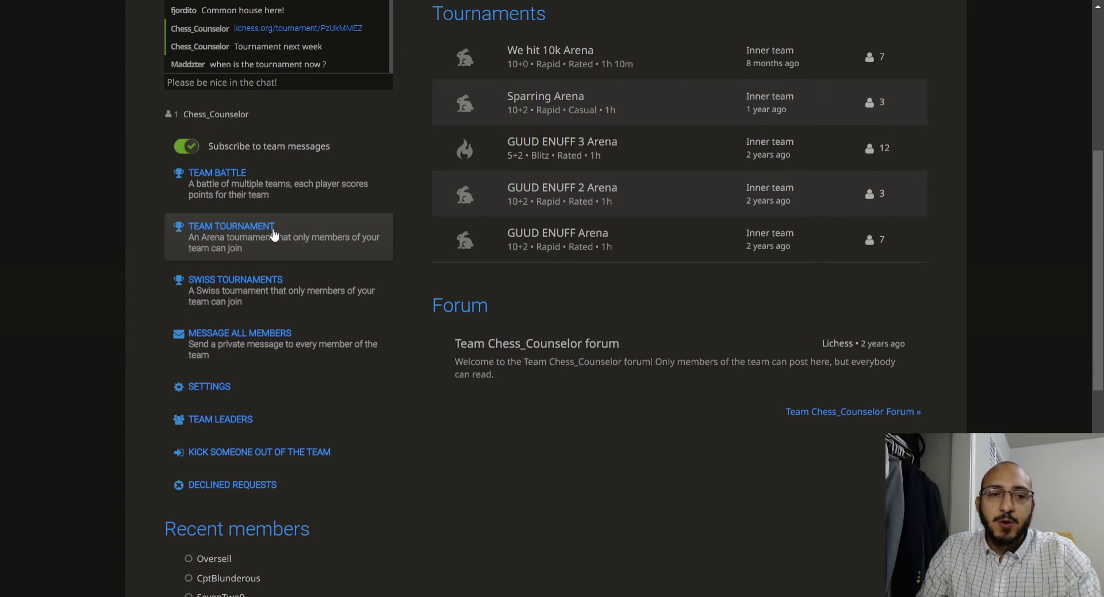
click(280, 242)
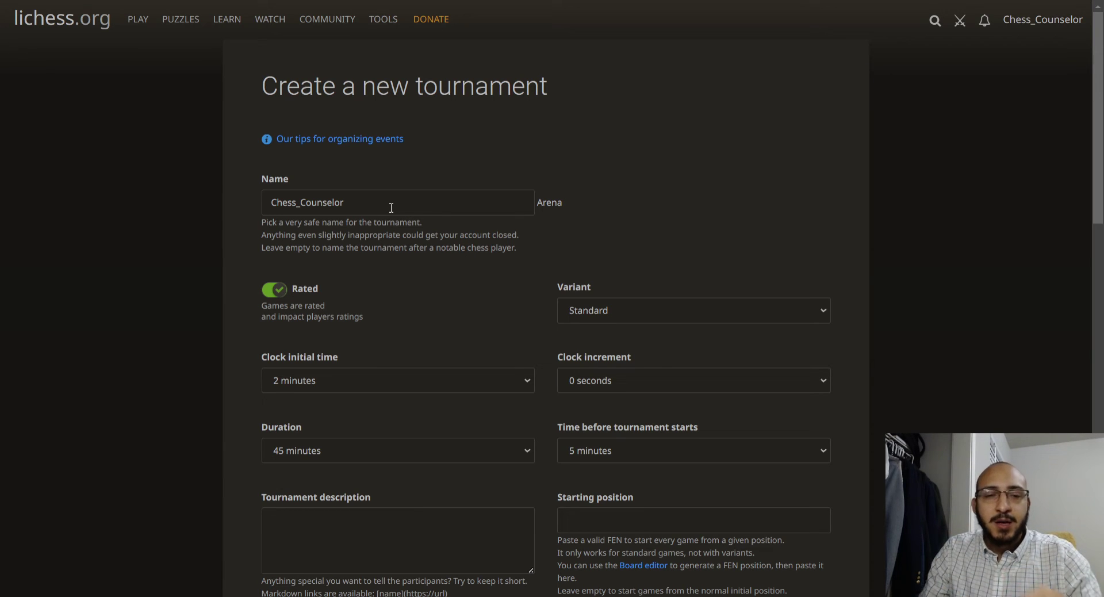
- View the chess variants available for the new tournament
scroll(696, 199, down, 2)
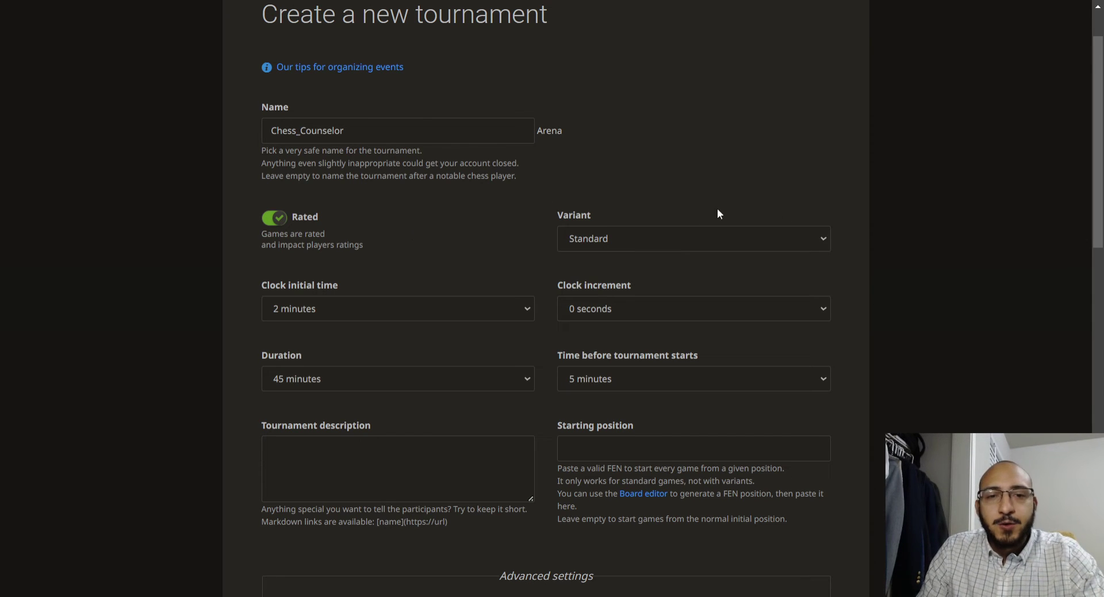
click(755, 244)
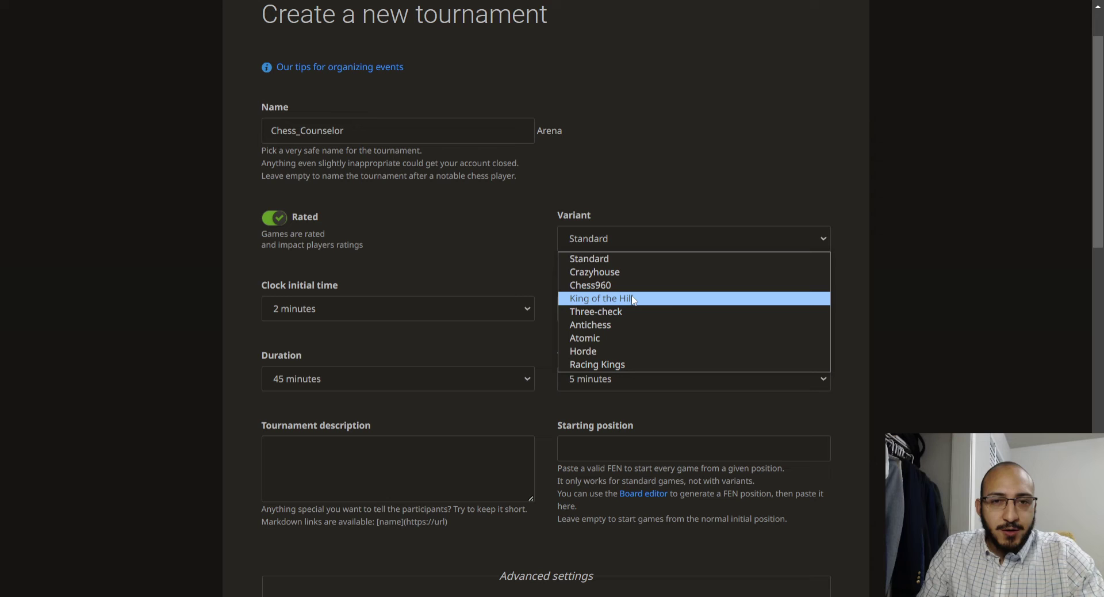
click(700, 185)
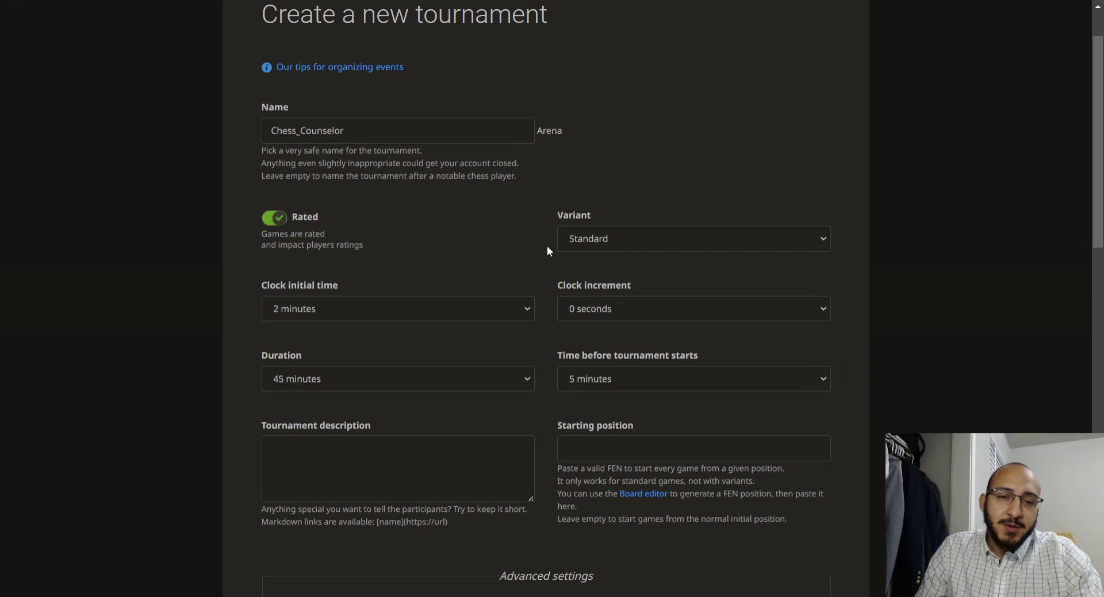
- Set the tournament's clock to 10 minutes with a 5-second increment and its duration to 90 minutes
scroll(494, 227, down, 1)
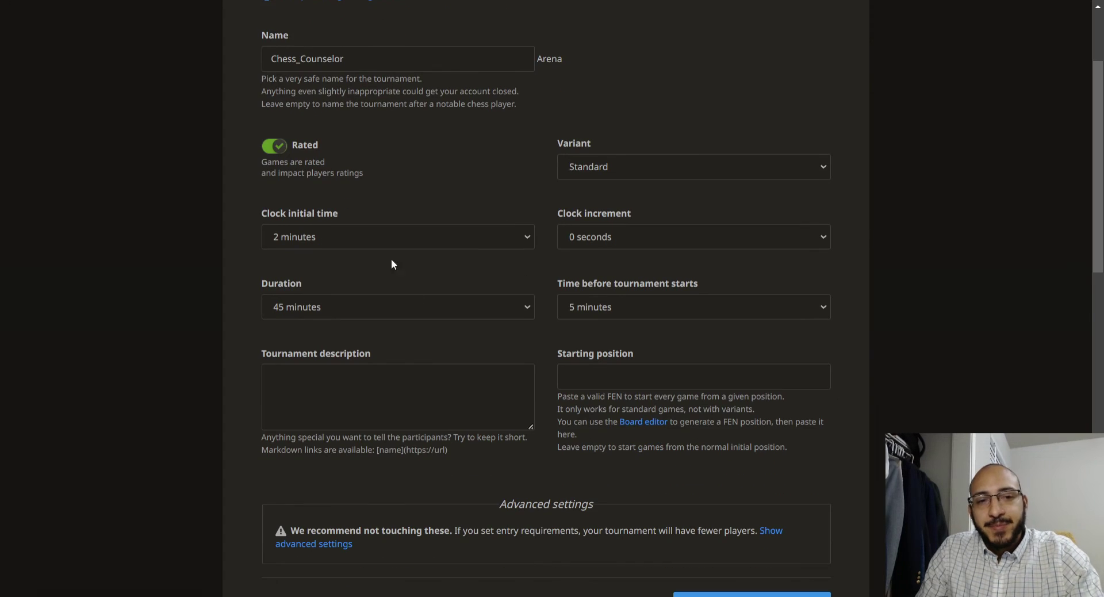
click(527, 238)
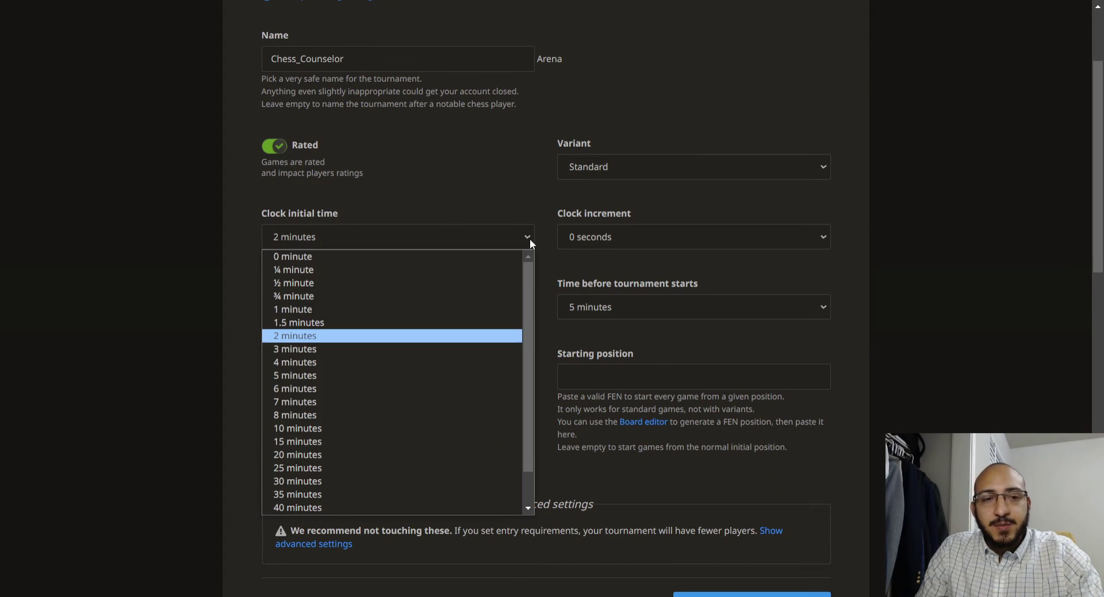
click(342, 429)
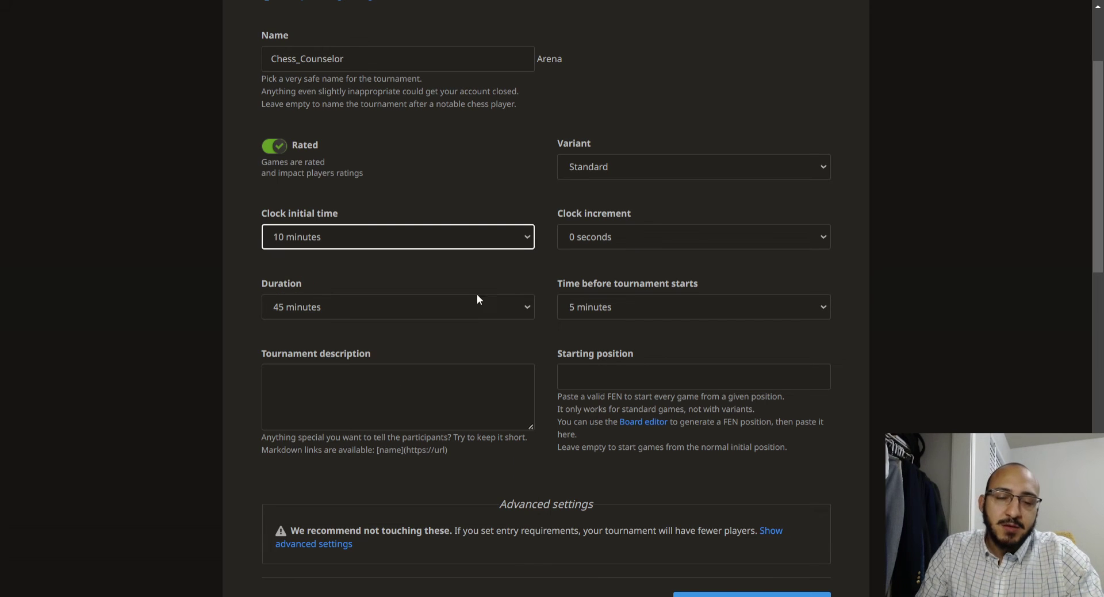
click(626, 235)
click(626, 323)
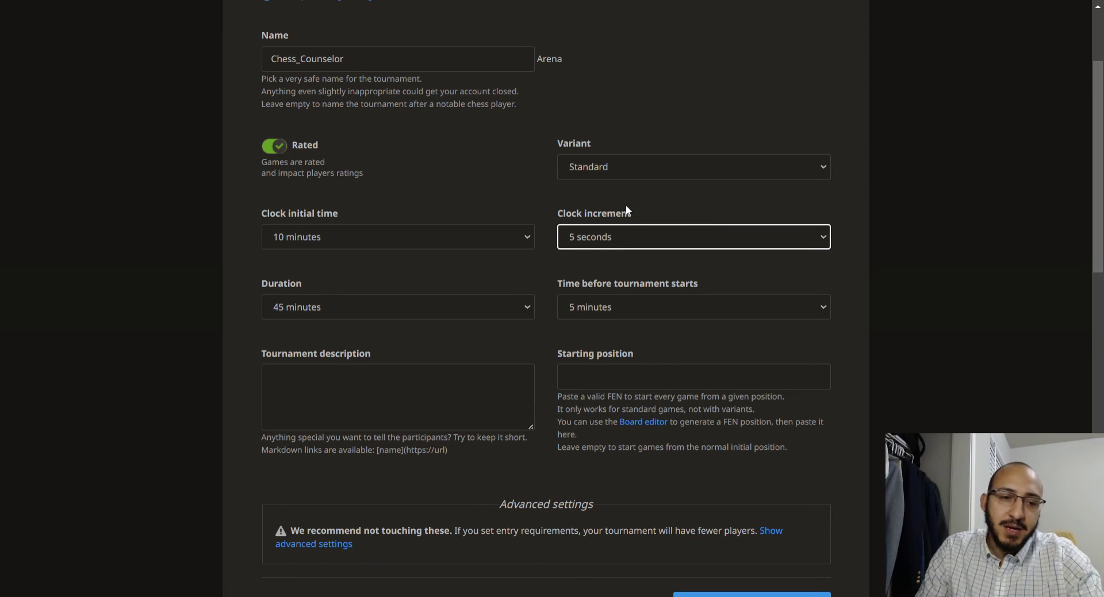
click(463, 270)
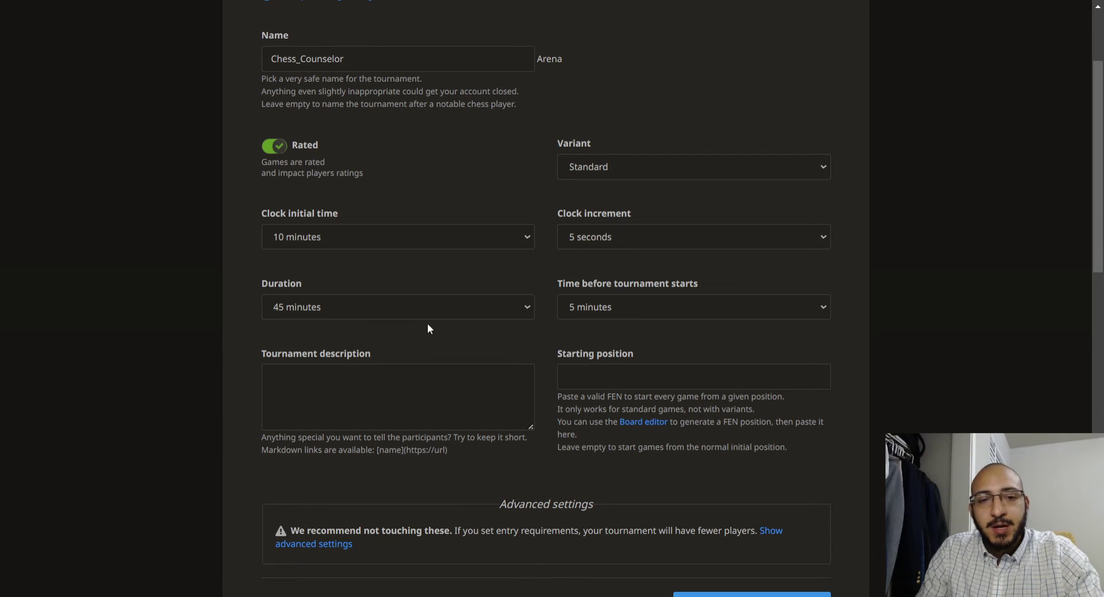
click(530, 309)
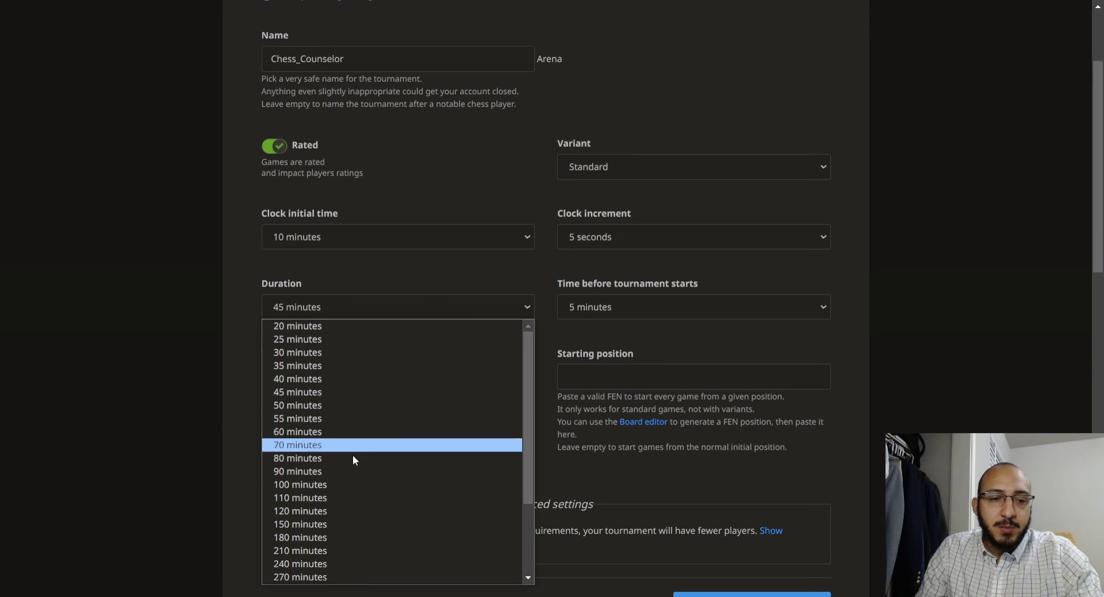
click(348, 473)
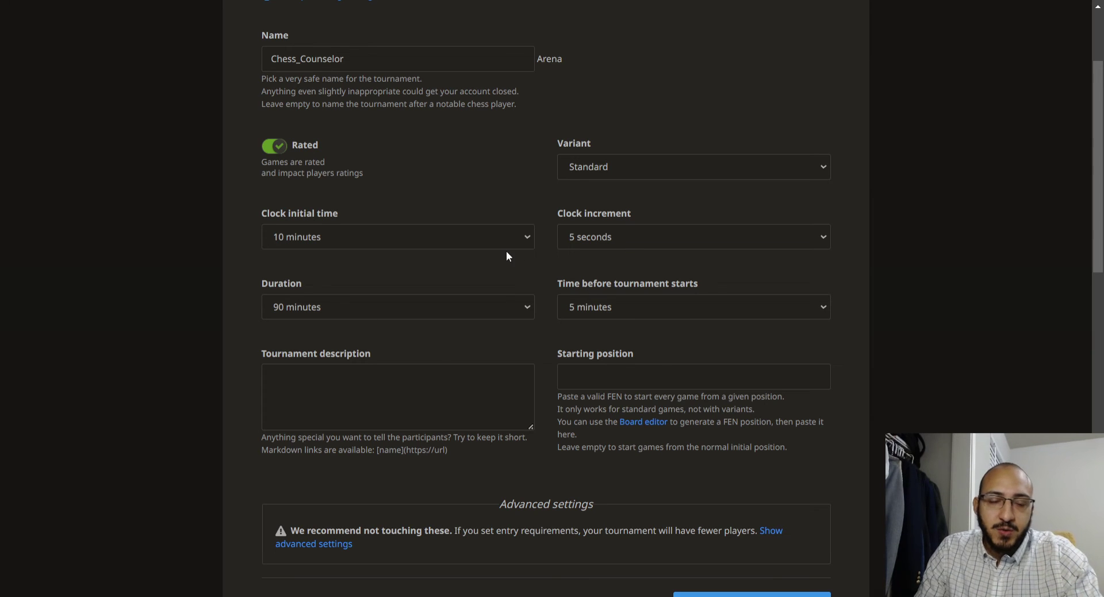
- Reveal the advanced settings of the tournament form
scroll(512, 261, down, 1)
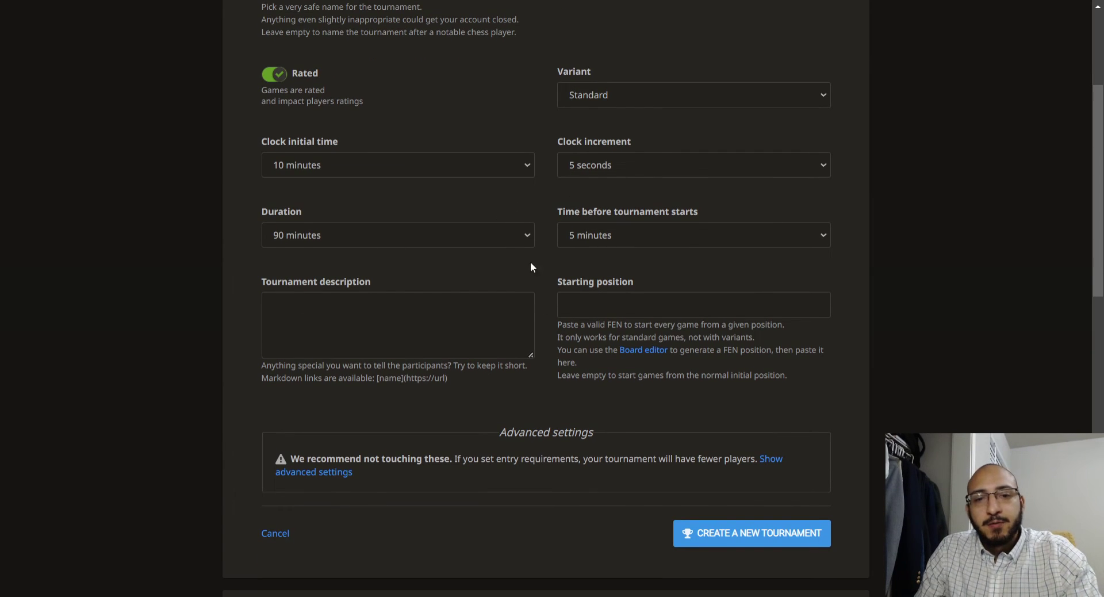
scroll(434, 319, down, 2)
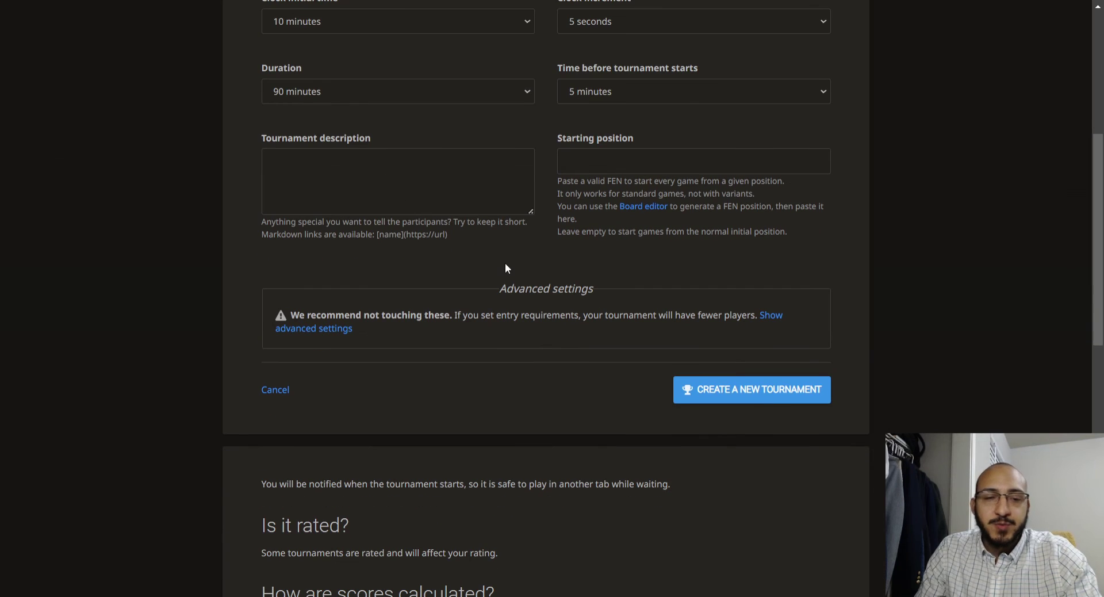
scroll(471, 268, down, 1)
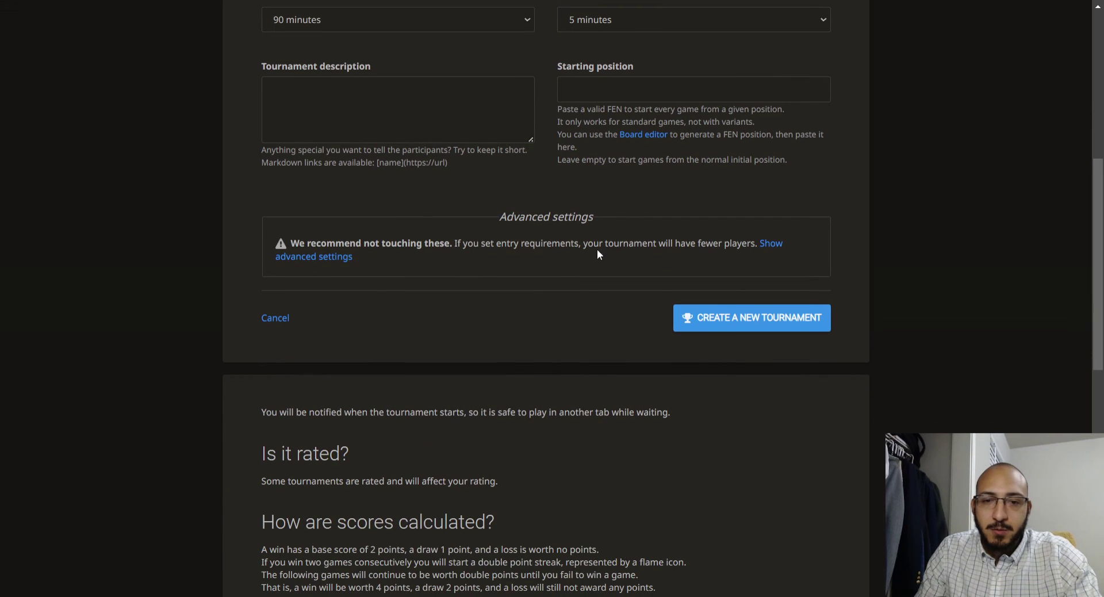
click(333, 257)
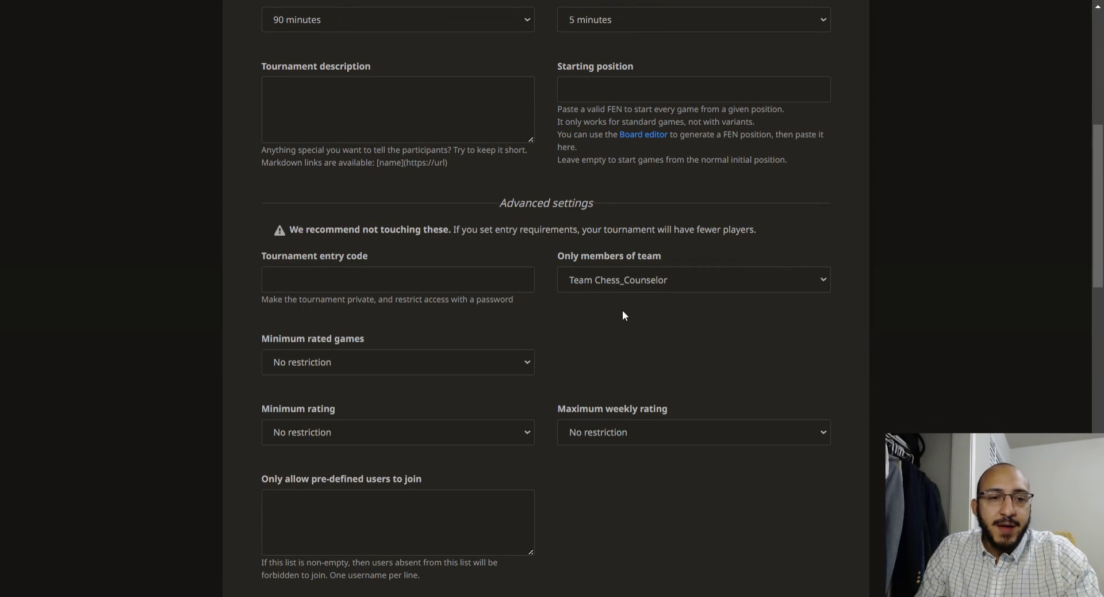
- Examine the entry restrictions in the advanced settings, including the choices for minimum rated games
scroll(624, 315, down, 1)
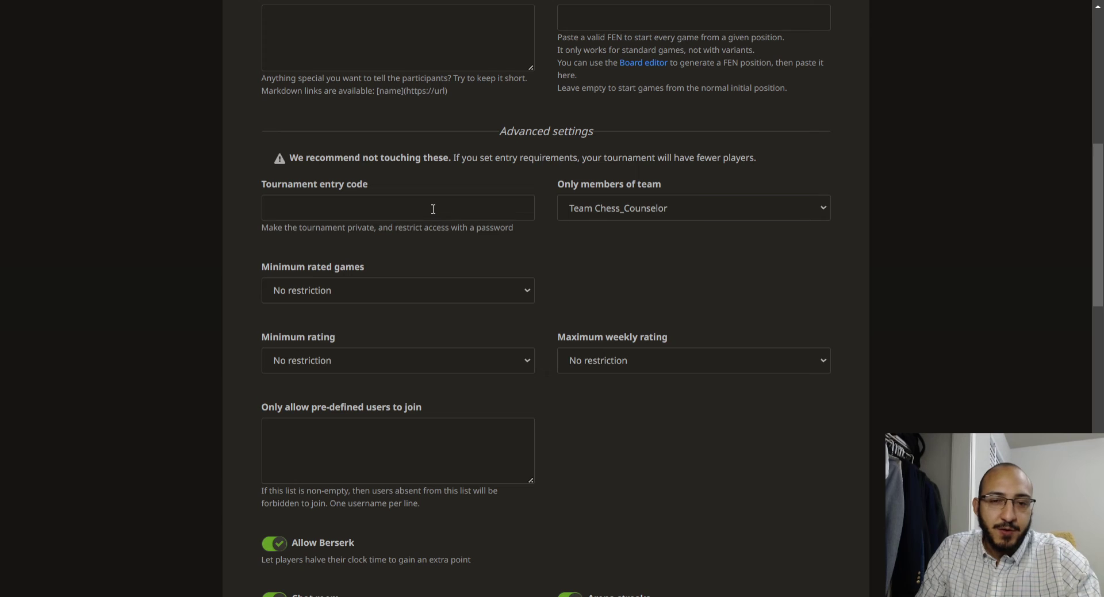
scroll(428, 212, down, 1)
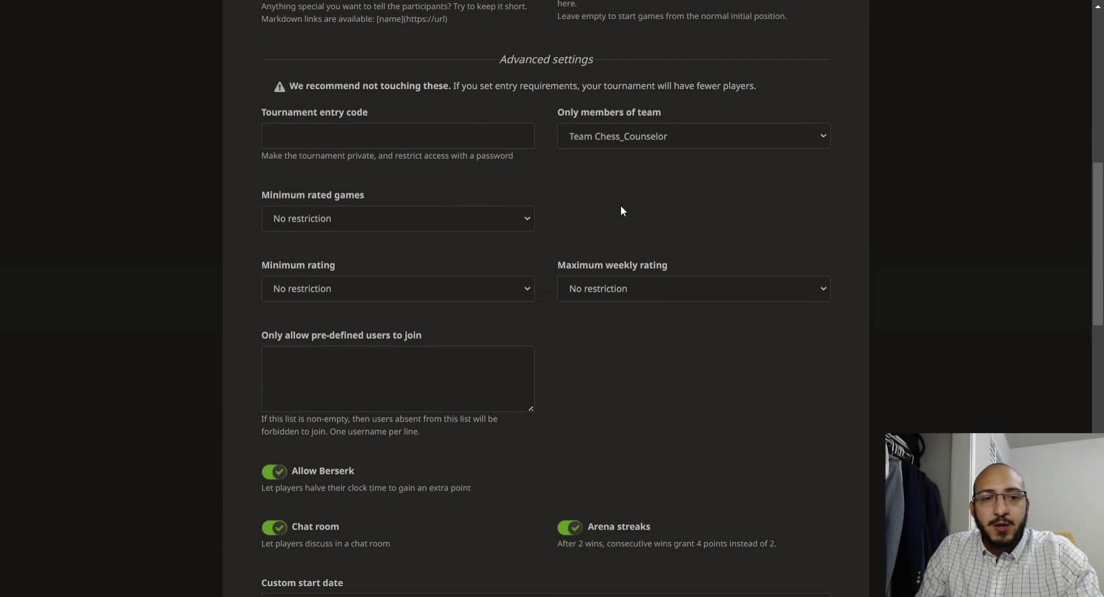
click(521, 223)
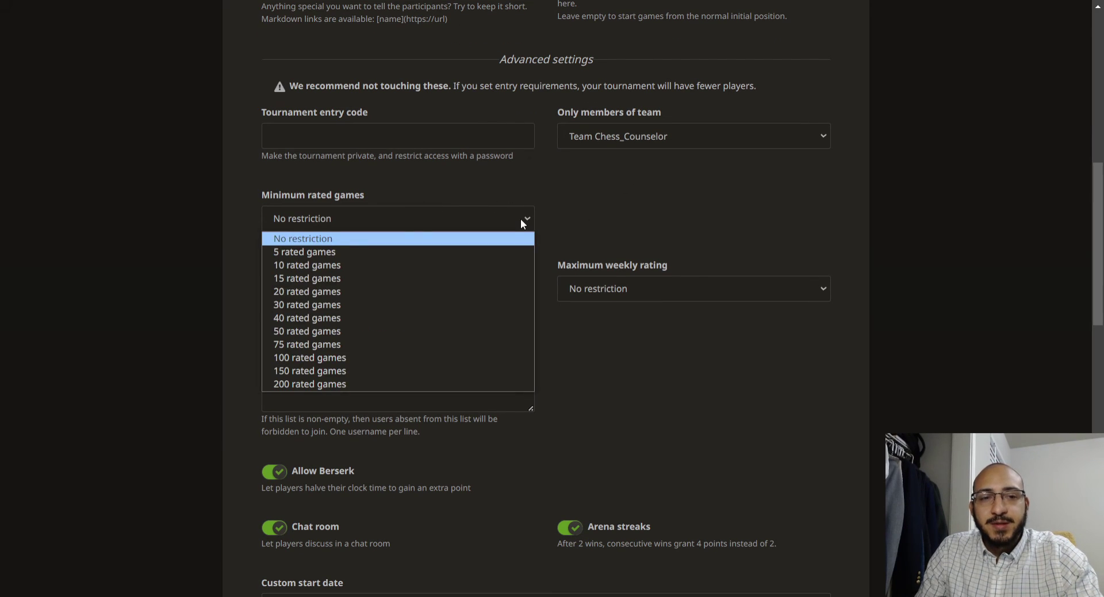
click(530, 215)
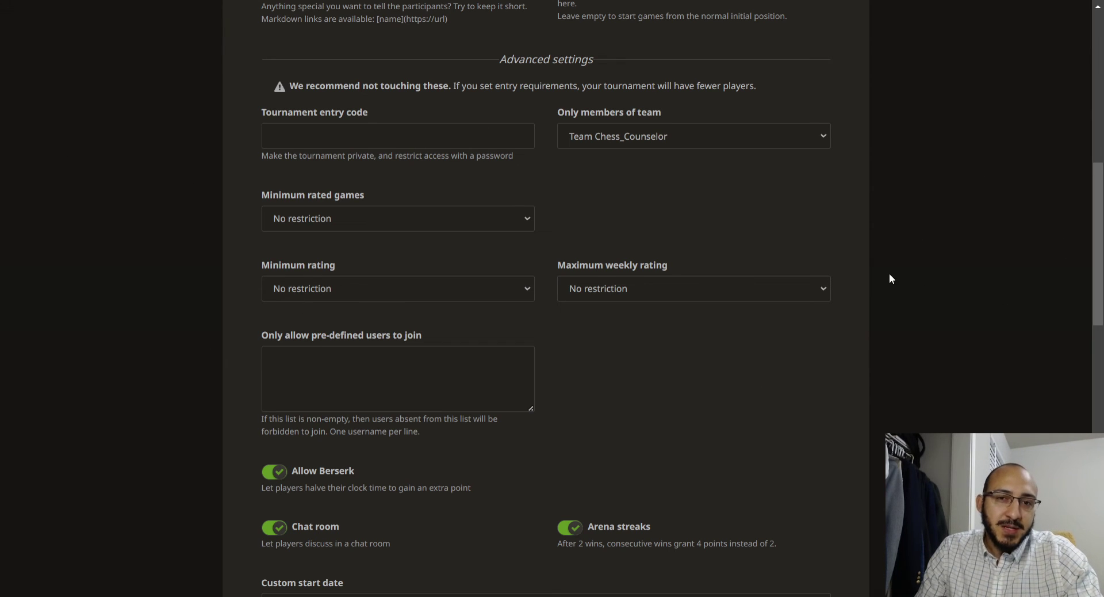
- Examine the remaining advanced settings: the pre-defined users list, Berserk, chat room, Arena streaks and custom start date
scroll(742, 254, down, 2)
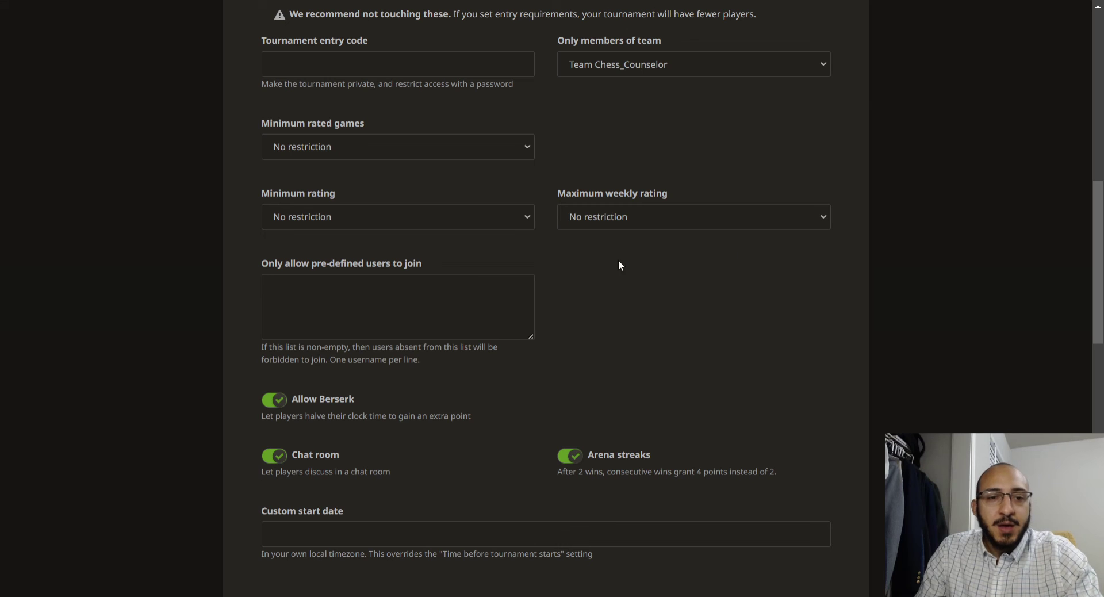
click(398, 297)
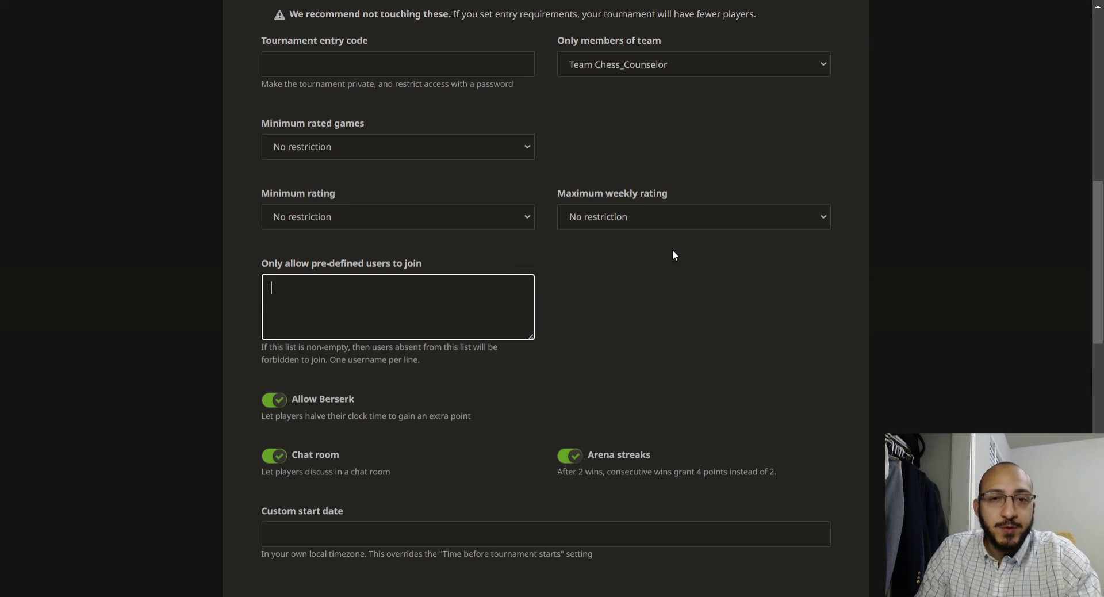
scroll(848, 298, down, 1)
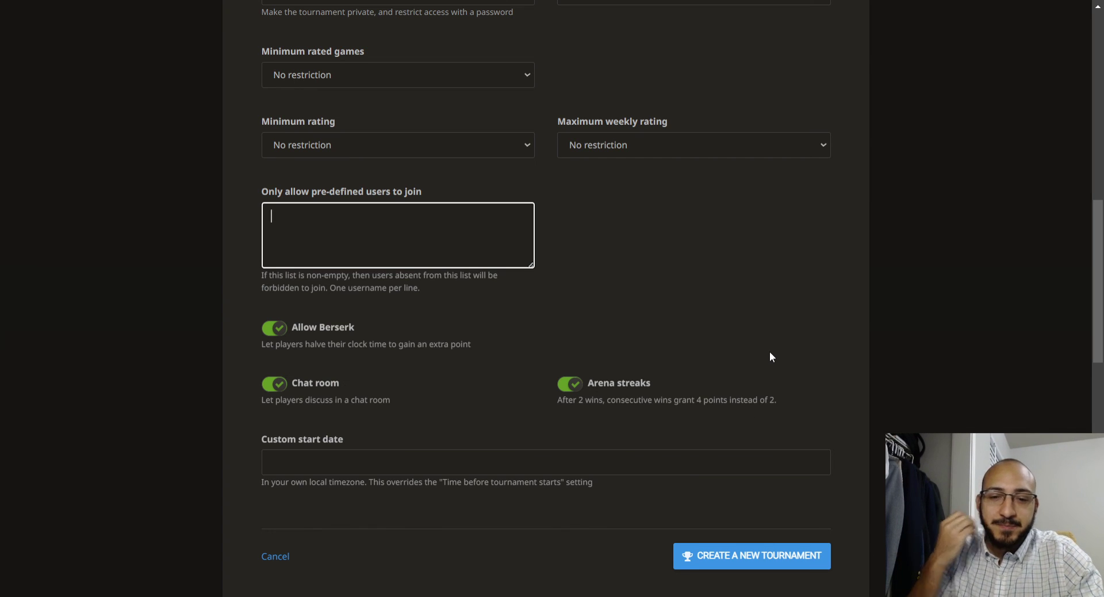
scroll(747, 230, down, 3)
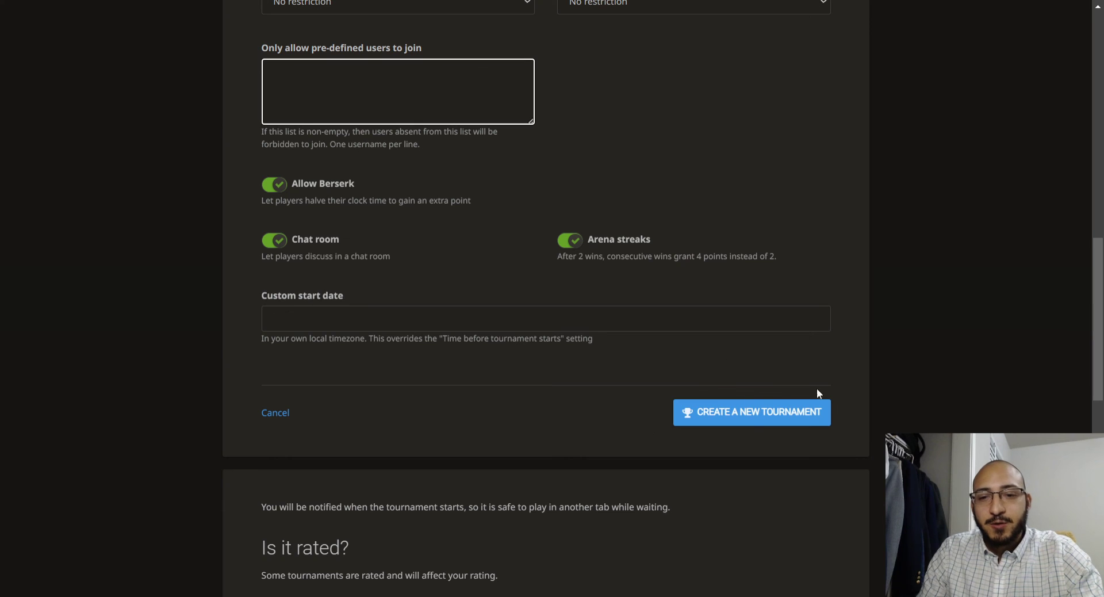
- Leave the tournament form and open the past "We hit 10k Arena" tournament from the Team Chess_Counselor page
scroll(752, 421, up, 20)
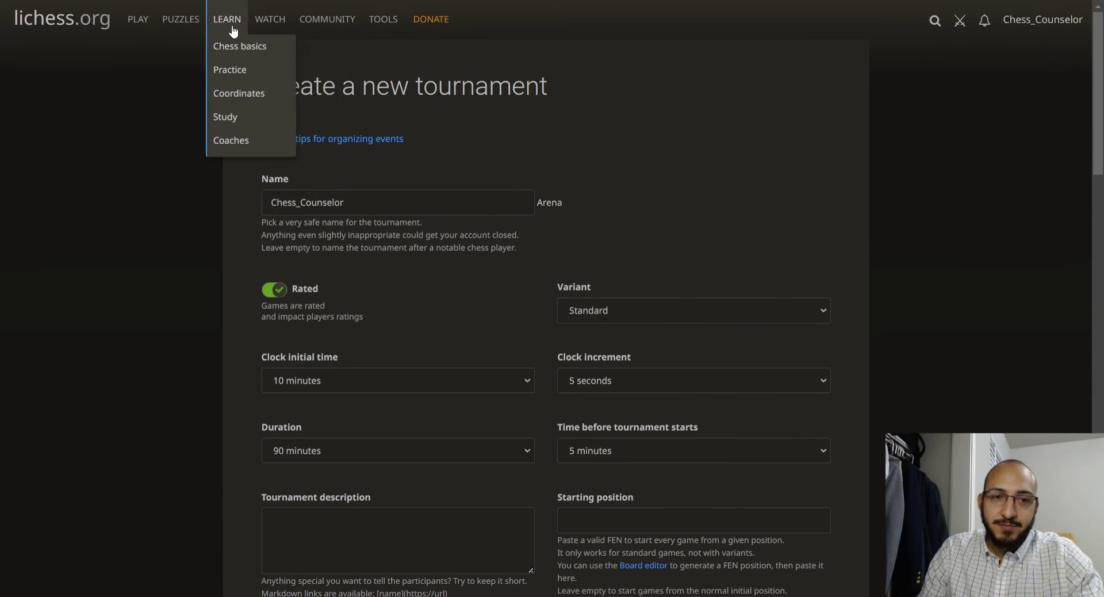
mouse_move(311, 26)
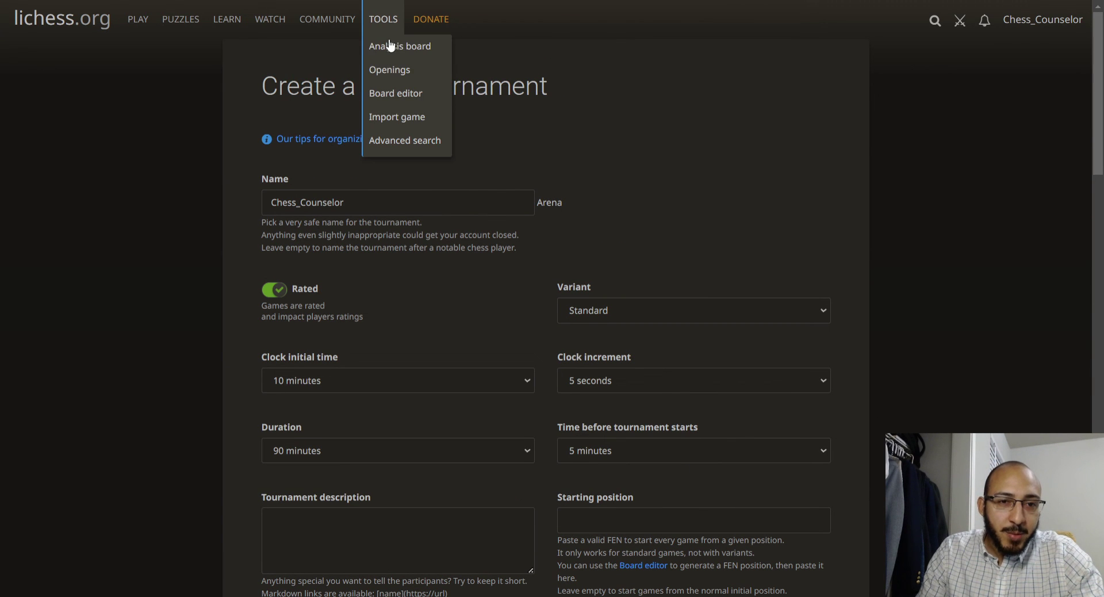
click(335, 72)
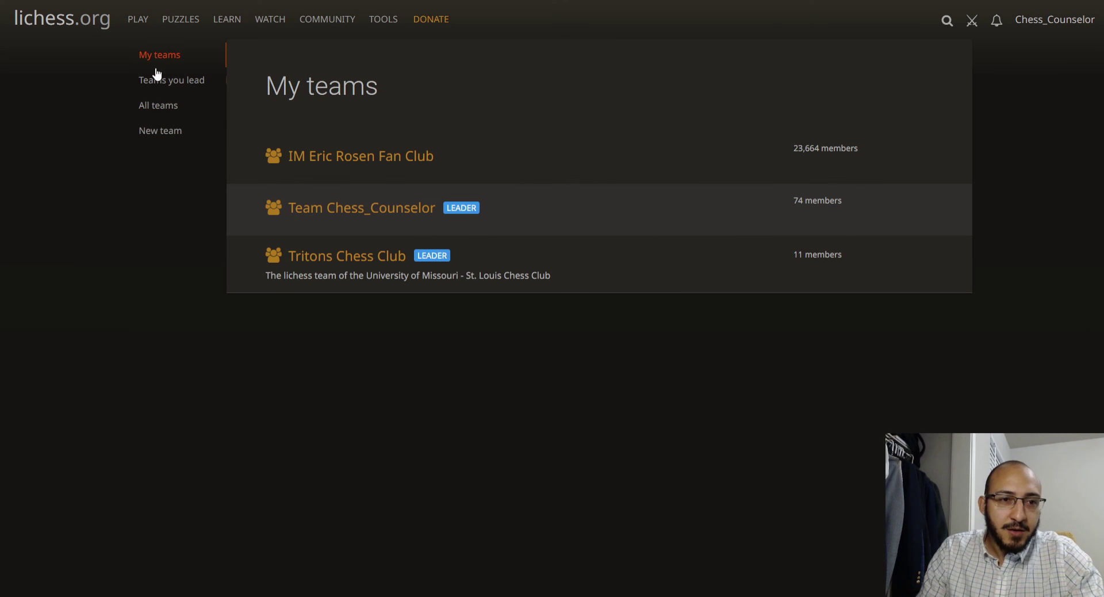
click(361, 212)
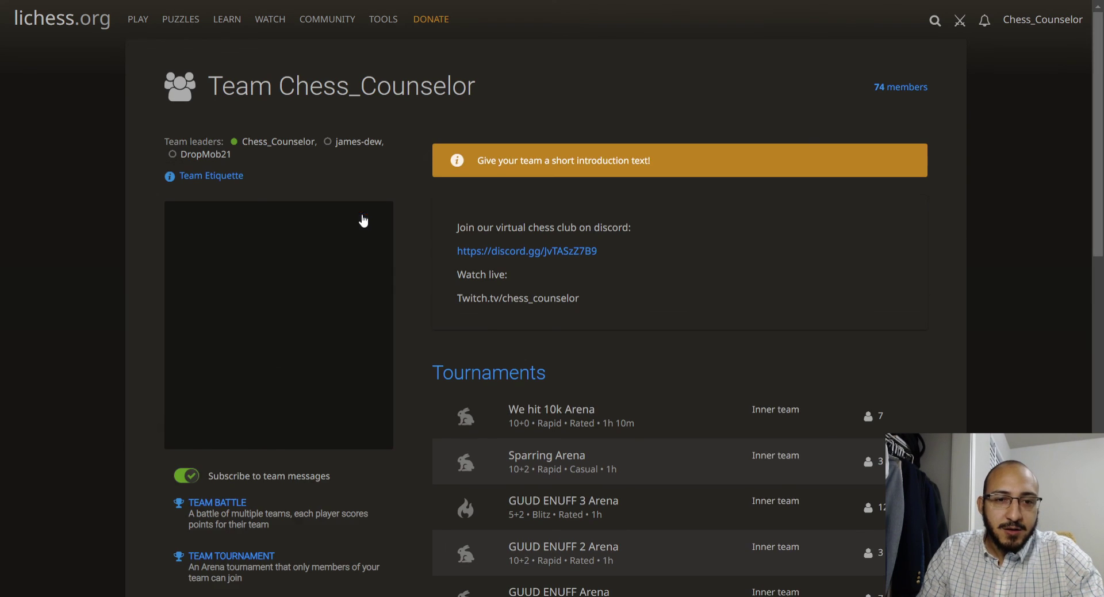
click(532, 413)
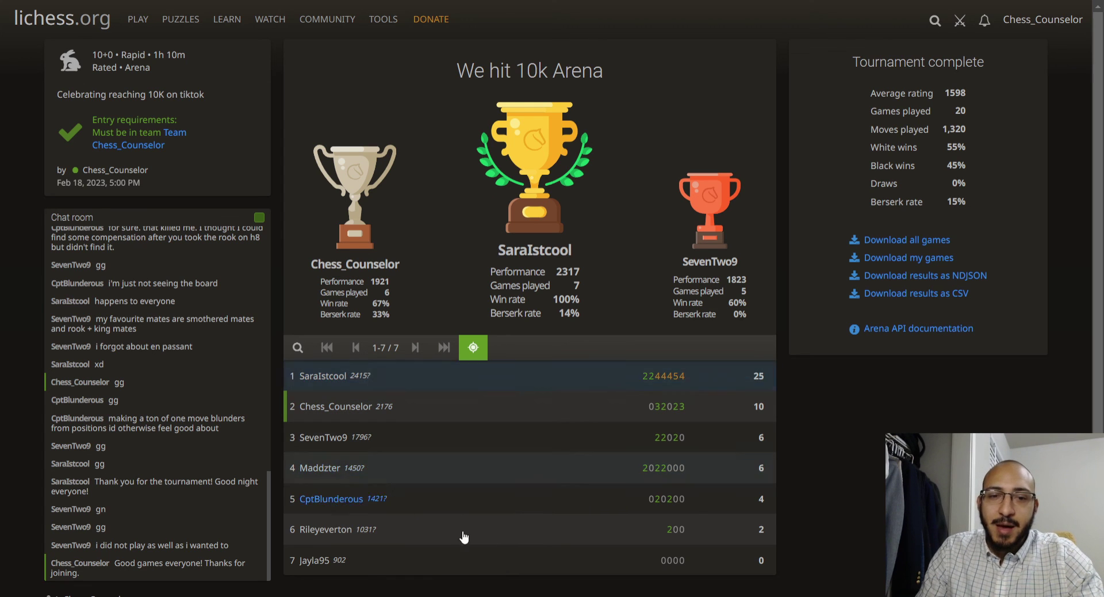
- View the first-place player's tournament results and preview the final position of their seventh game
mouse_move(522, 447)
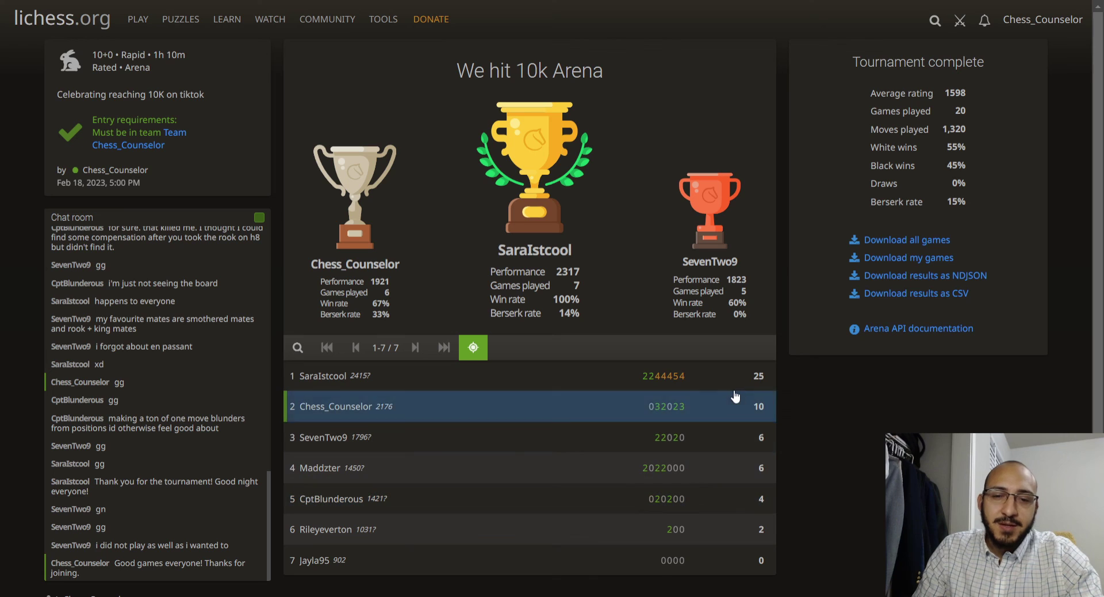
click(660, 381)
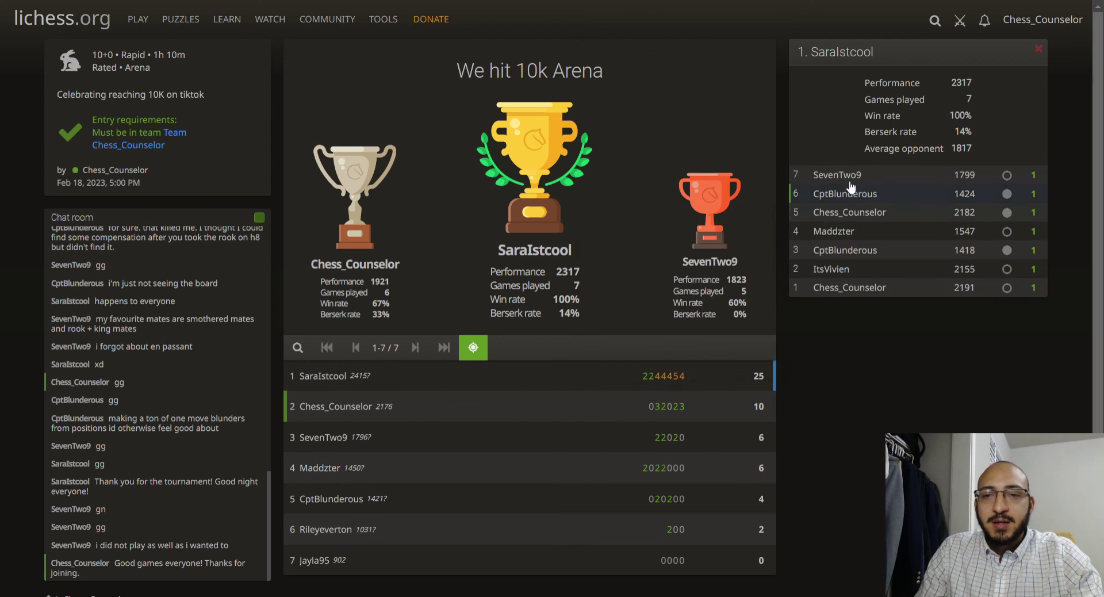
mouse_move(846, 181)
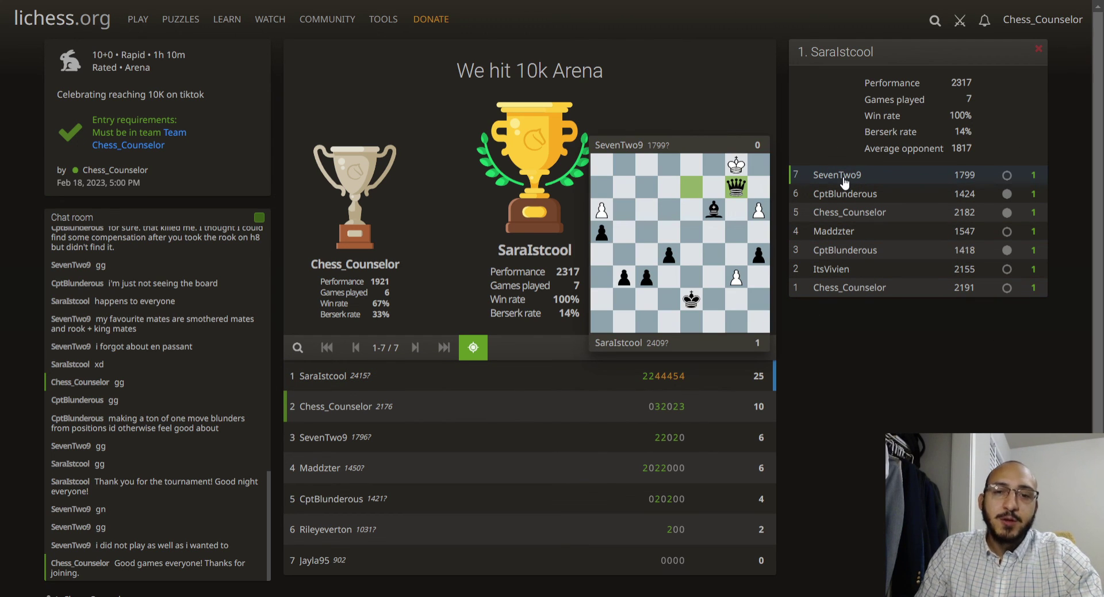